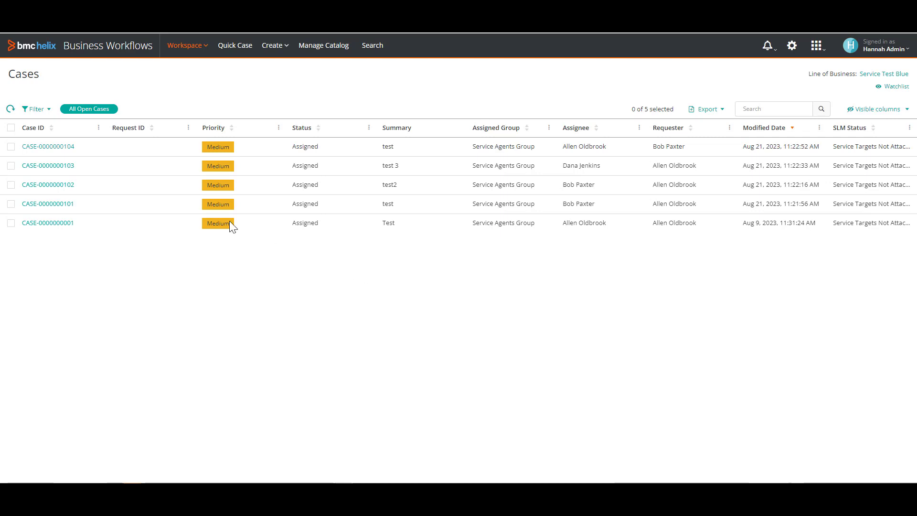
{"action": "left_click", "coordinate": [48, 146]}
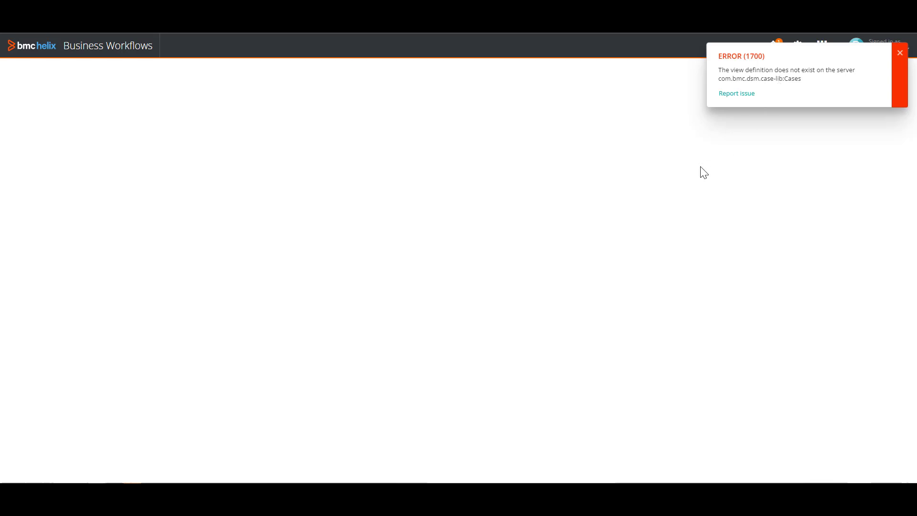
Open DevTools on the Network tab with F12 and reload the page to capture its requests.
{"action": "key", "text": "F12"}
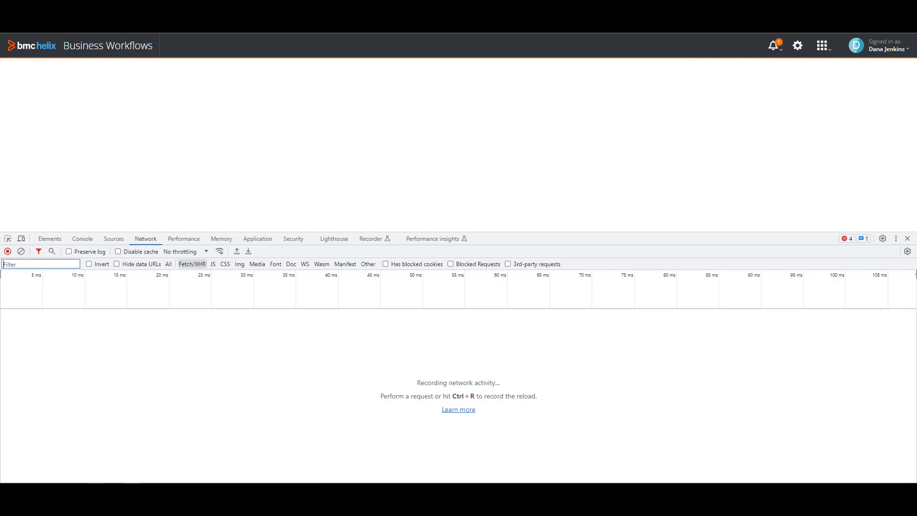
{"action": "key", "text": "ctrl+r"}
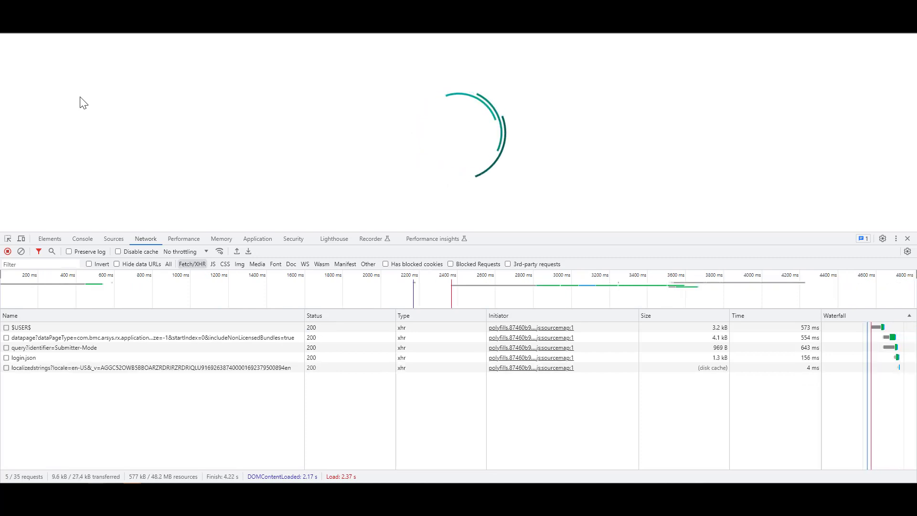
Inspect the $USER$ request's JSON response, scrolling through the user's groups and person details.
{"action": "left_click", "coordinate": [32, 328]}
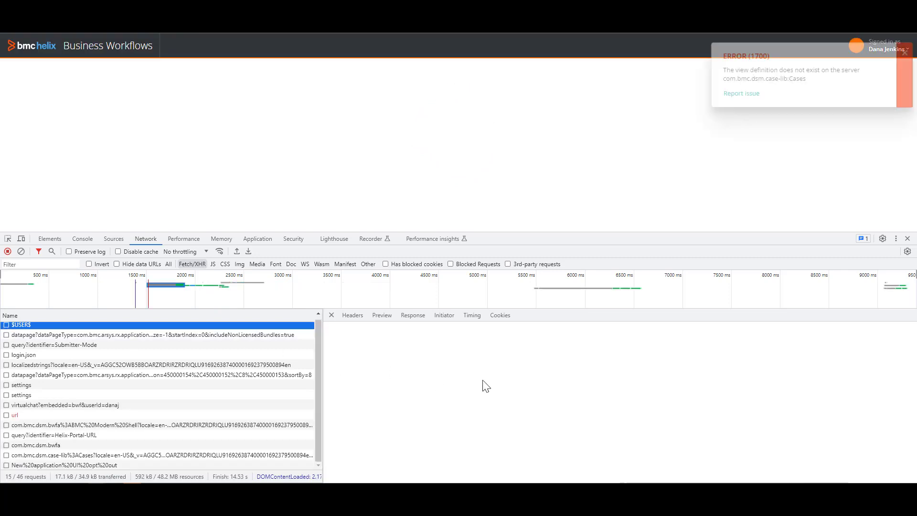
{"action": "left_click", "coordinate": [411, 315]}
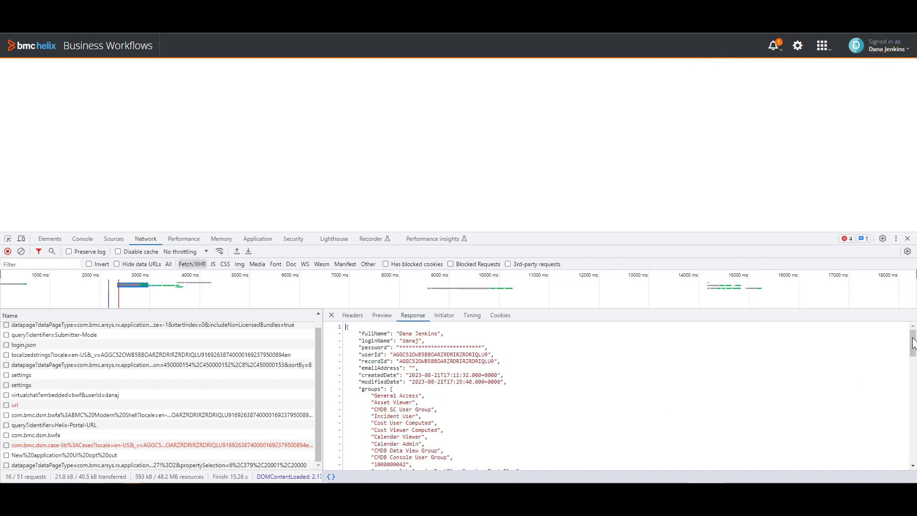
{"action": "left_click_drag", "start_coordinate": [909, 343], "coordinate": [912, 432]}
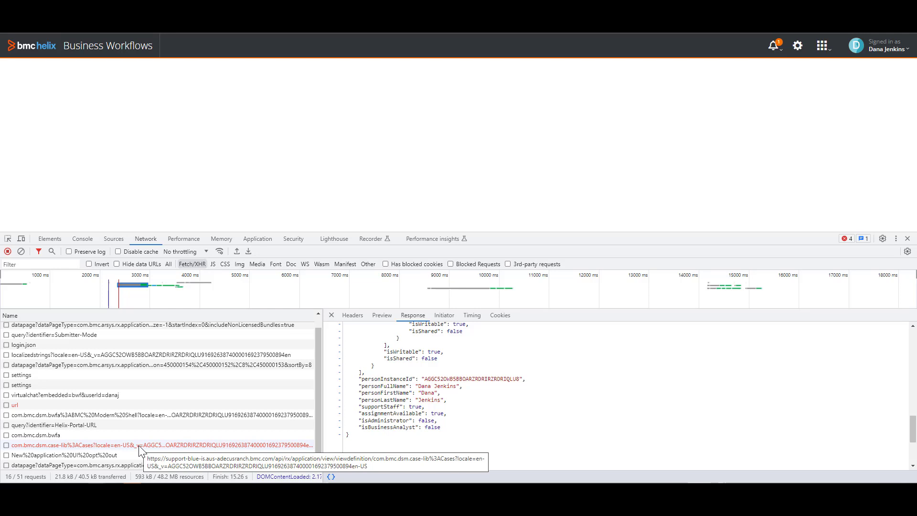
{"action": "left_click", "coordinate": [138, 445]}
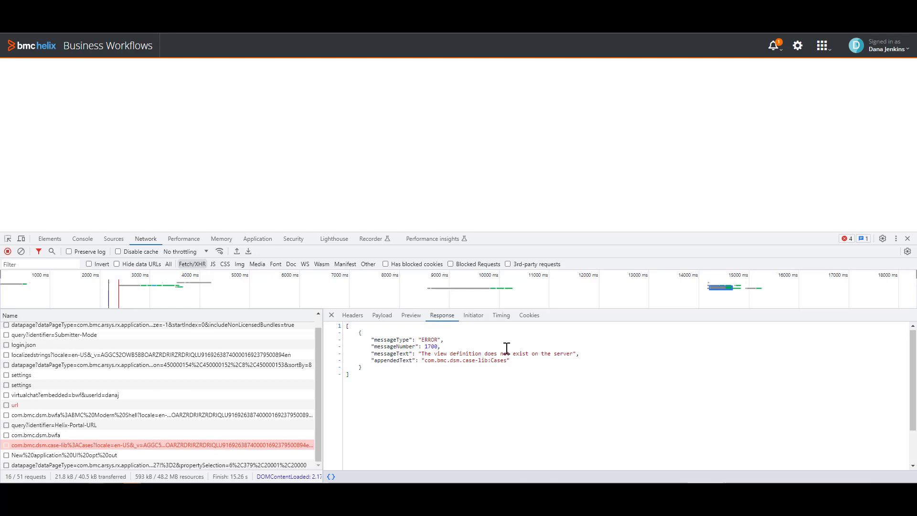
{"action": "left_click", "coordinate": [410, 315]}
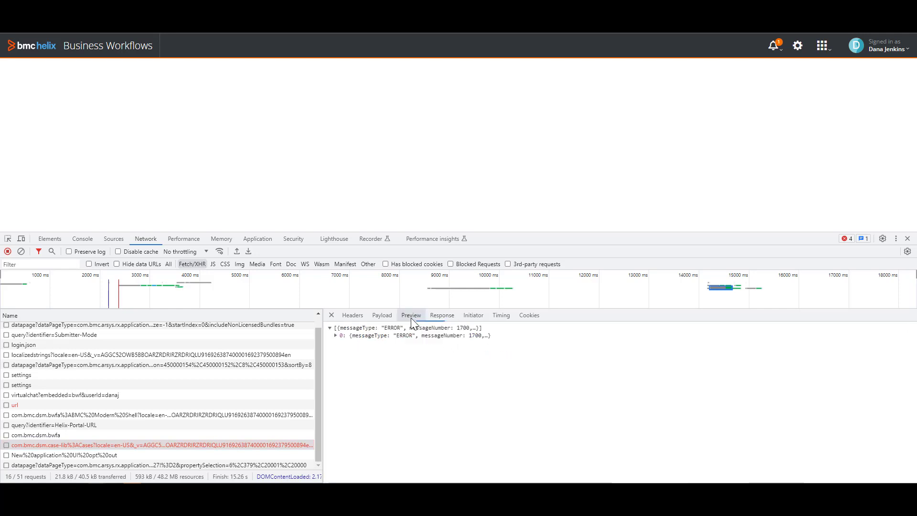
{"action": "left_click", "coordinate": [337, 336]}
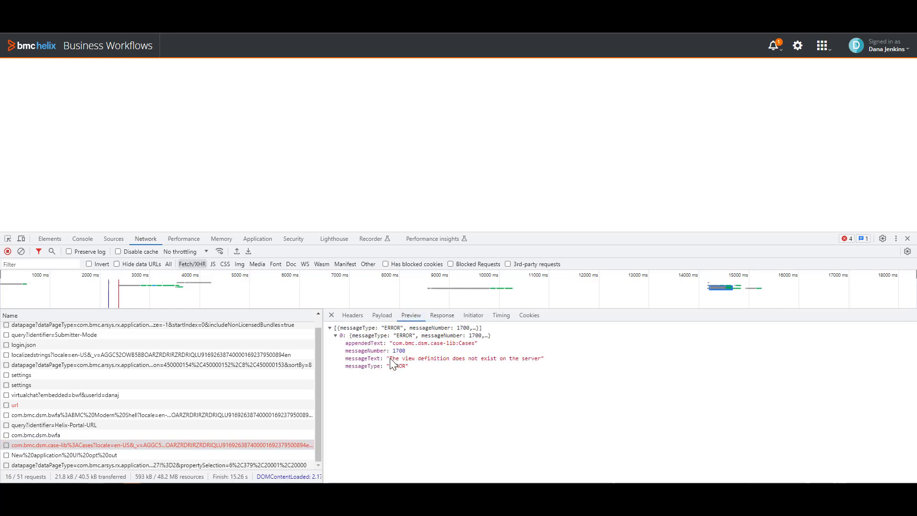
{"action": "left_click", "coordinate": [445, 316]}
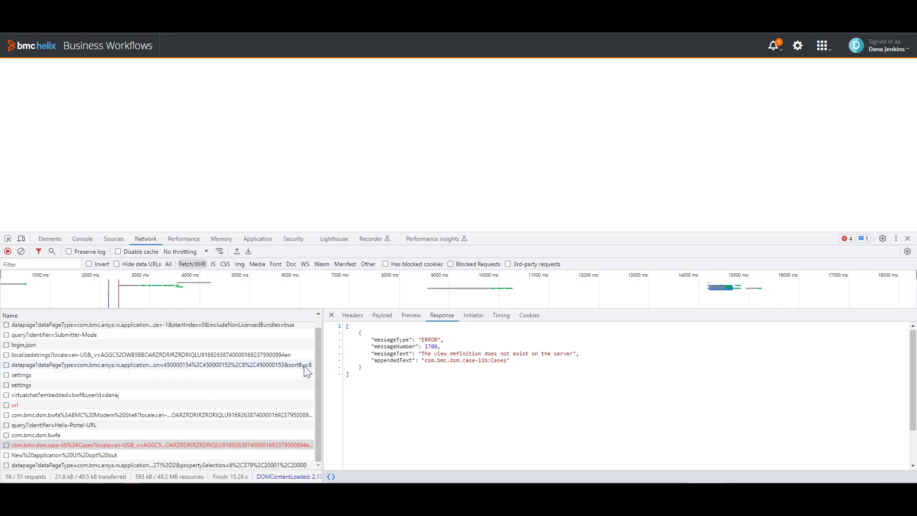
{"action": "scroll", "coordinate": [318, 365], "scroll_direction": "up", "scroll_amount": 1}
{"action": "left_click", "coordinate": [130, 328]}
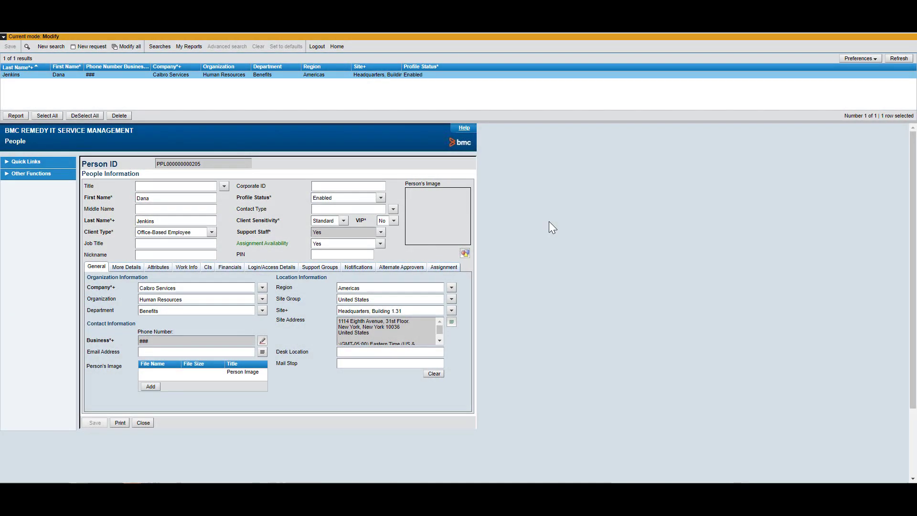
Check the person's Login/Access Details > IS Bundle Access, which lists 0 of 0 bundles.
{"action": "left_click", "coordinate": [279, 268]}
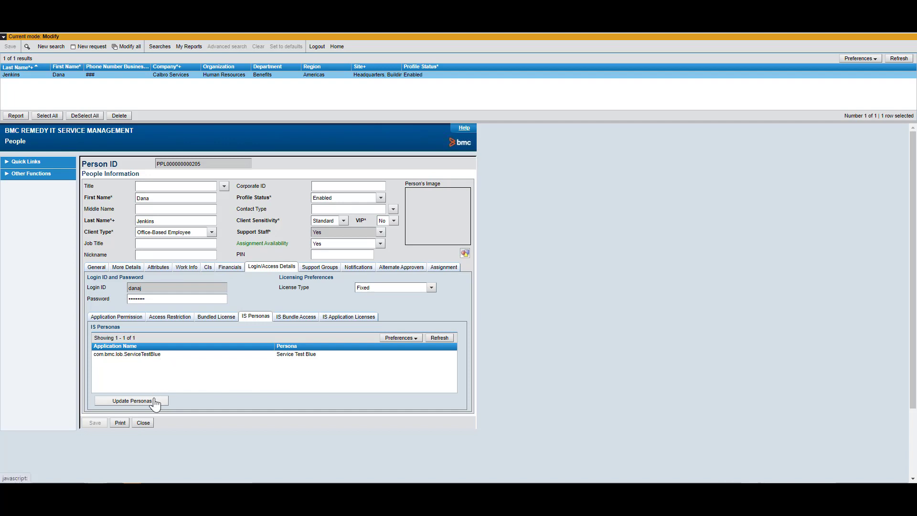
{"action": "left_click", "coordinate": [292, 317]}
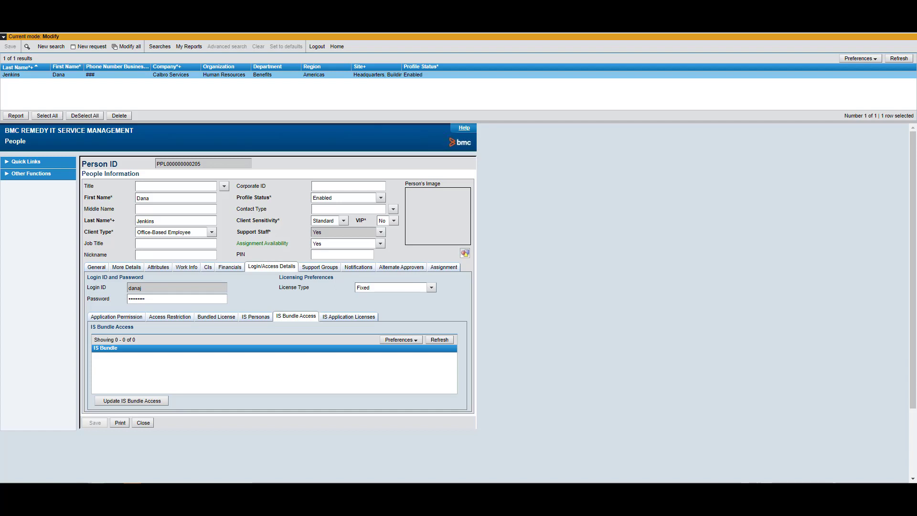
Review the person's support groups, then show their IS Personas, only Service Test Blue.
{"action": "left_click", "coordinate": [320, 266]}
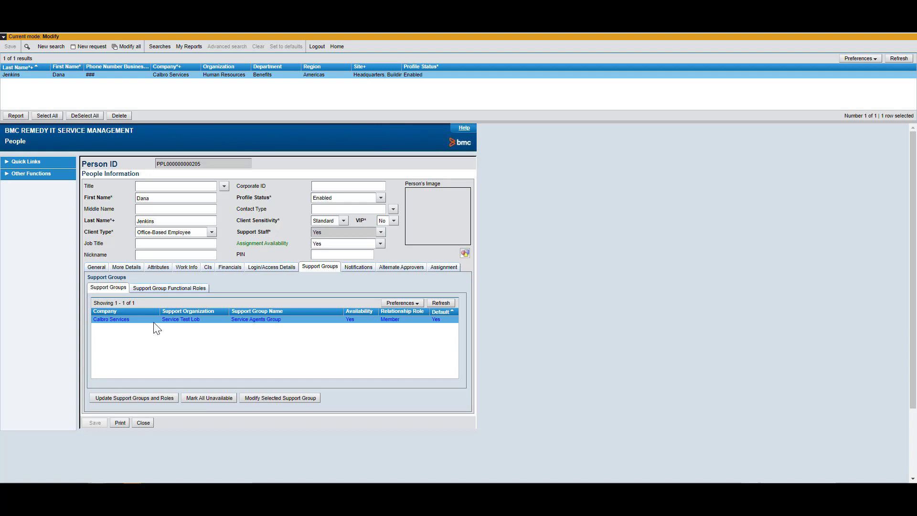
{"action": "left_click", "coordinate": [283, 271]}
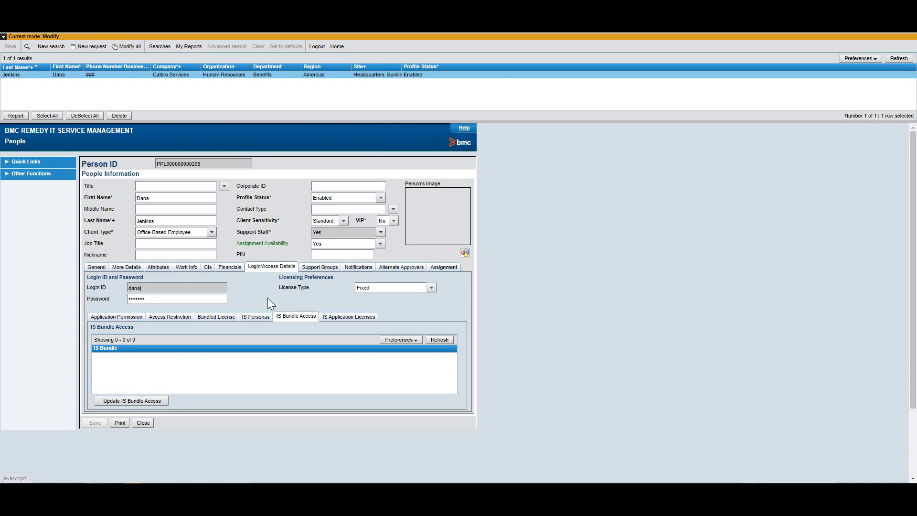
{"action": "left_click", "coordinate": [248, 317]}
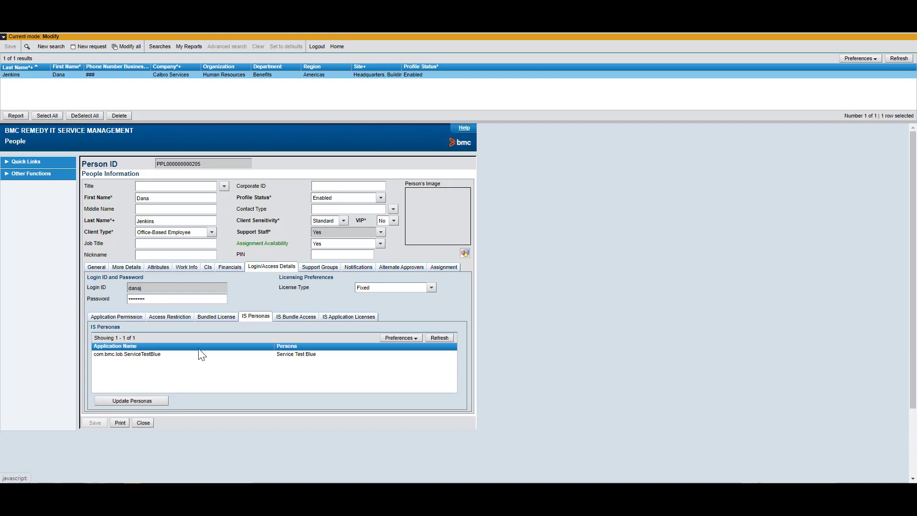
Launch Update Personas, then highlight com.bmc.dsm.case-lib:Cases in the failing request's ERROR 1700 response.
{"action": "left_click", "coordinate": [143, 401]}
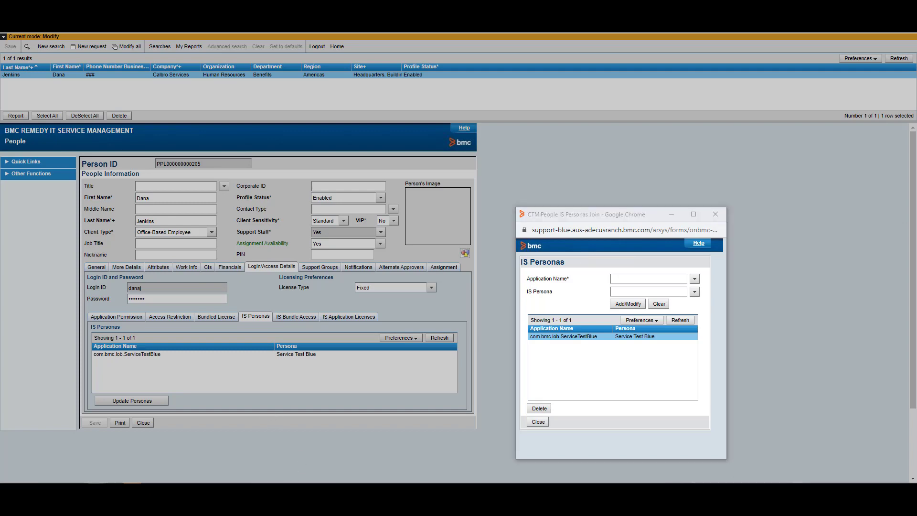
{"action": "mouse_move", "coordinate": [87, 481]}
{"action": "left_click", "coordinate": [267, 432]}
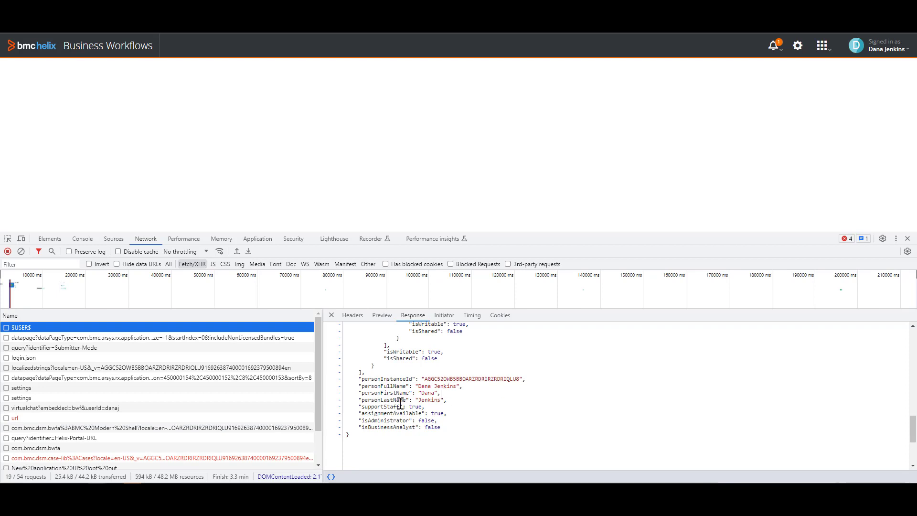
{"action": "left_click", "coordinate": [267, 457]}
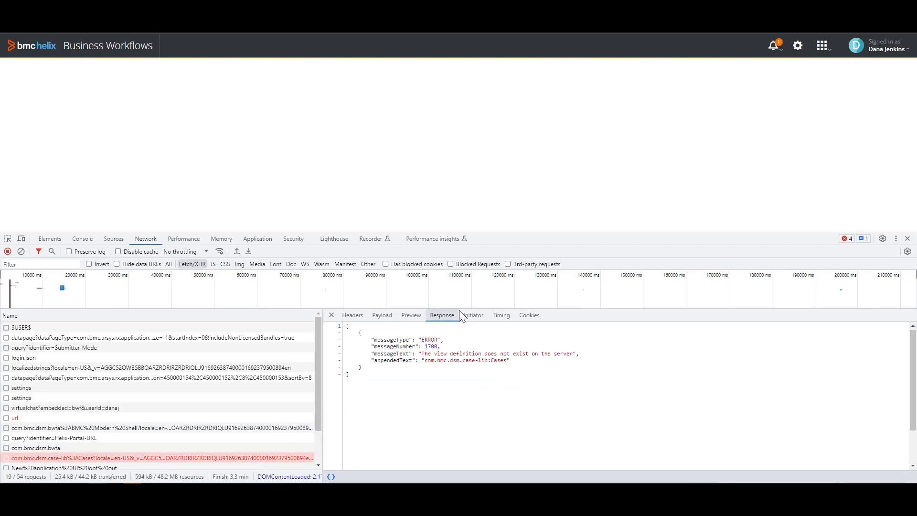
{"action": "left_click_drag", "start_coordinate": [516, 361], "coordinate": [424, 361]}
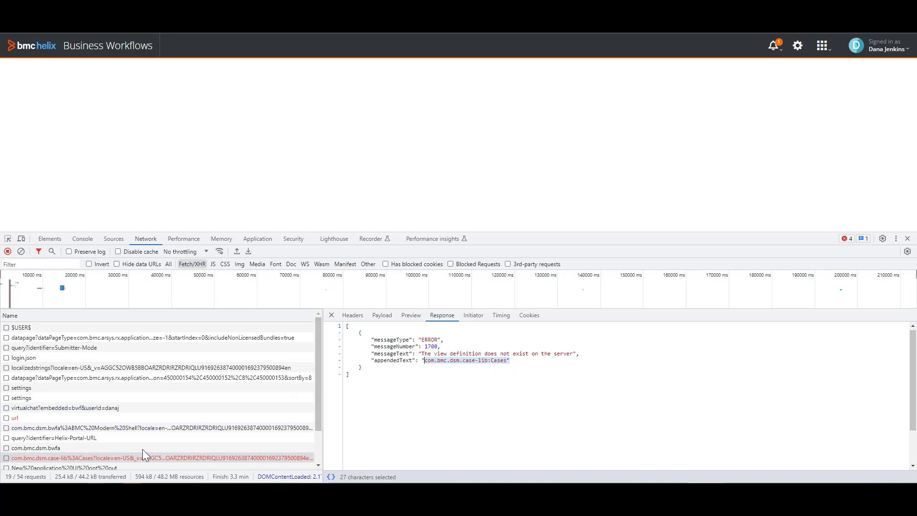
Add the Case Agent IS persona for application com.bmc.dsm.case-lib to the person via Add/Modify.
{"action": "mouse_move", "coordinate": [138, 423]}
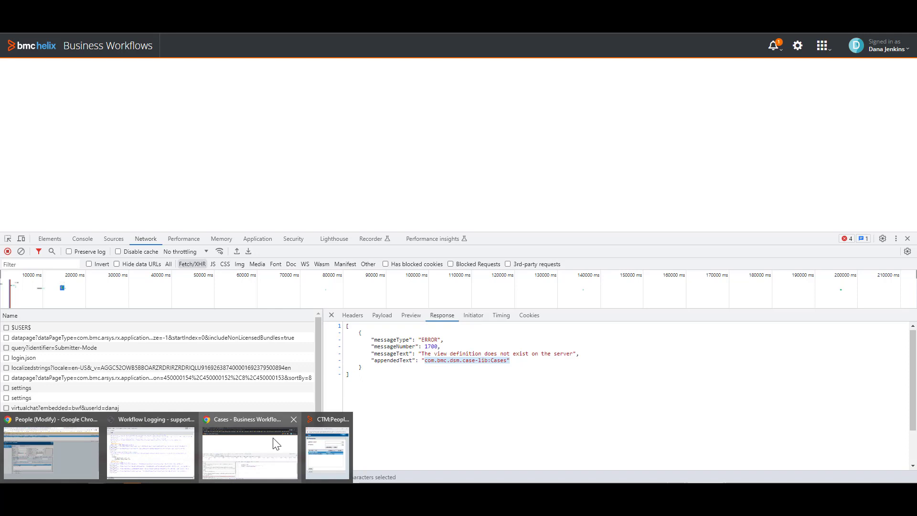
{"action": "left_click", "coordinate": [320, 449]}
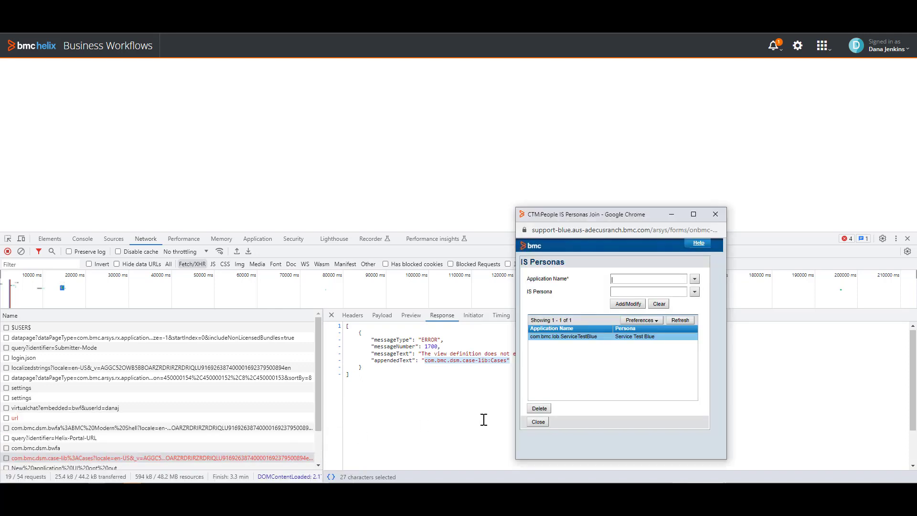
{"action": "left_click", "coordinate": [694, 279]}
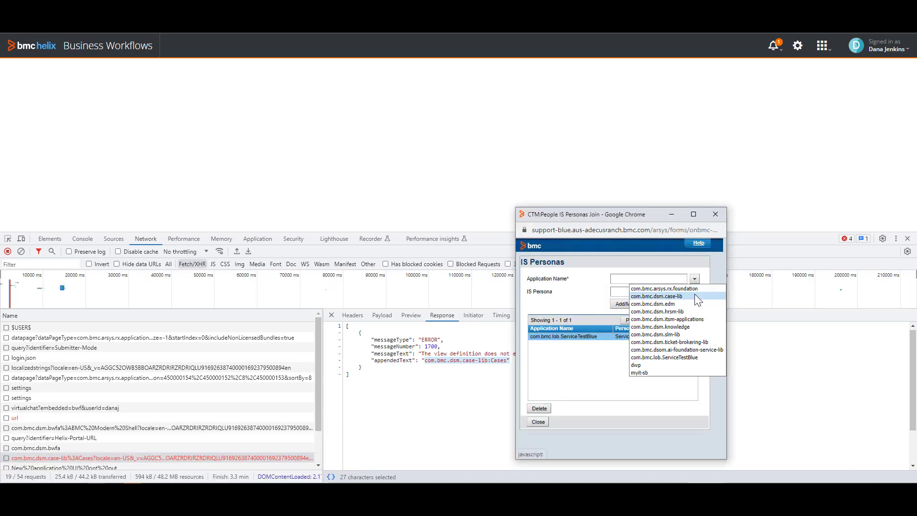
{"action": "left_click", "coordinate": [695, 295]}
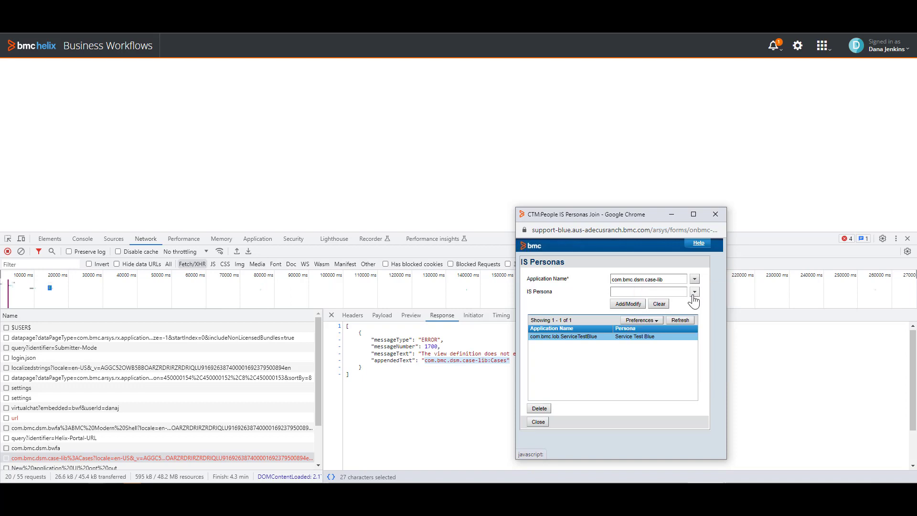
{"action": "left_click", "coordinate": [694, 291]}
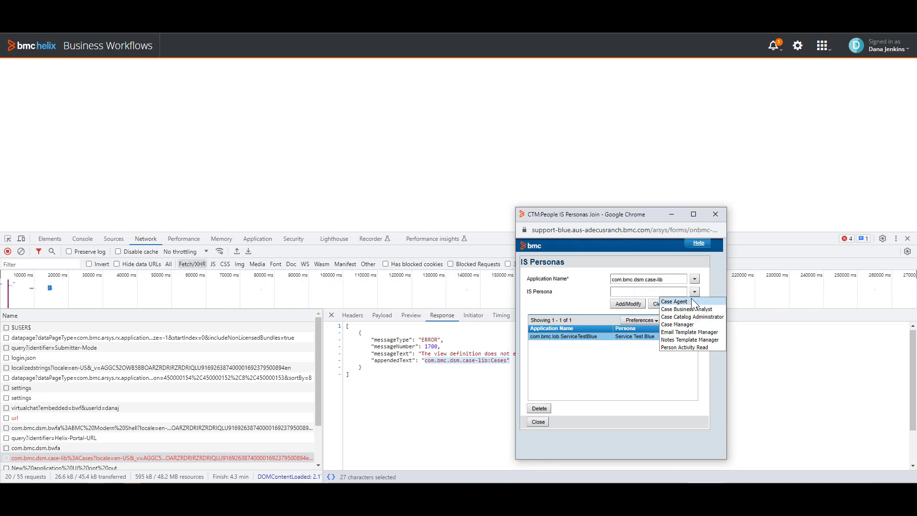
{"action": "left_click", "coordinate": [692, 300]}
{"action": "left_click", "coordinate": [631, 303]}
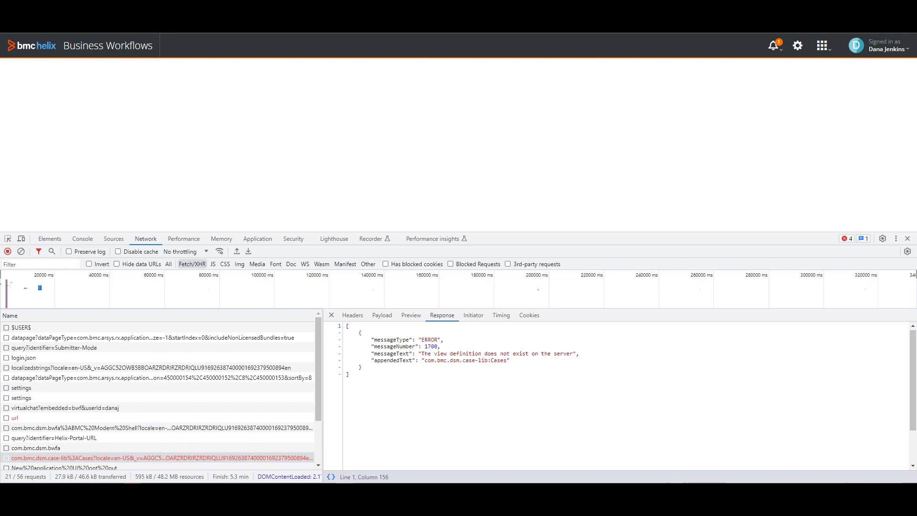
Recheck IS Bundle Access on the People record, then return to Business Workflows to retest.
{"action": "mouse_move", "coordinate": [107, 449]}
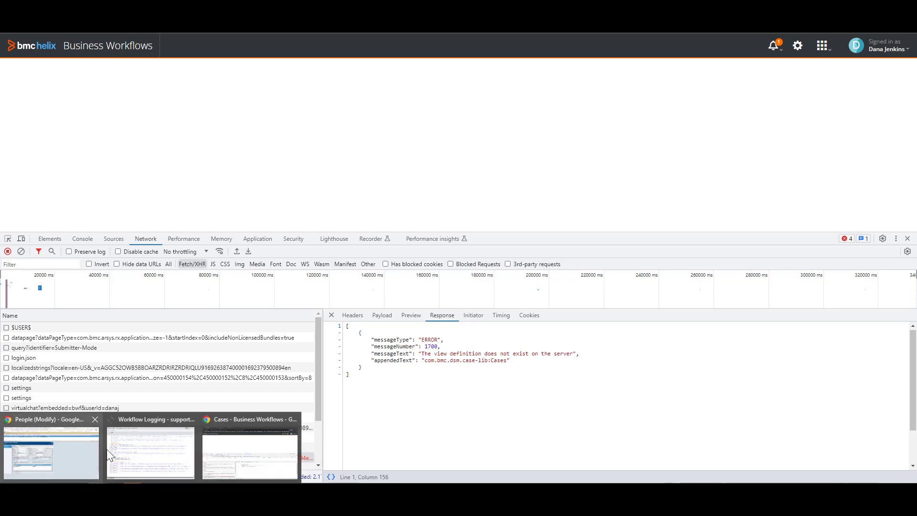
{"action": "left_click", "coordinate": [58, 453]}
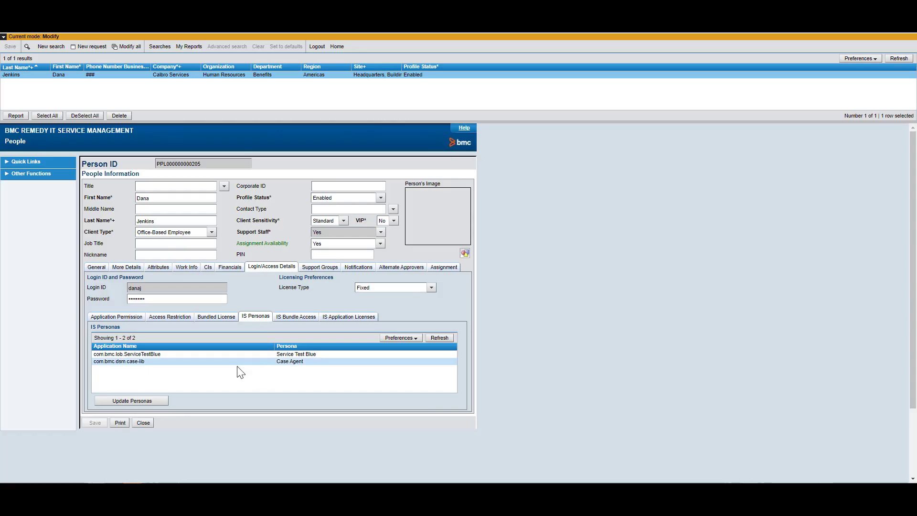
{"action": "left_click", "coordinate": [282, 318]}
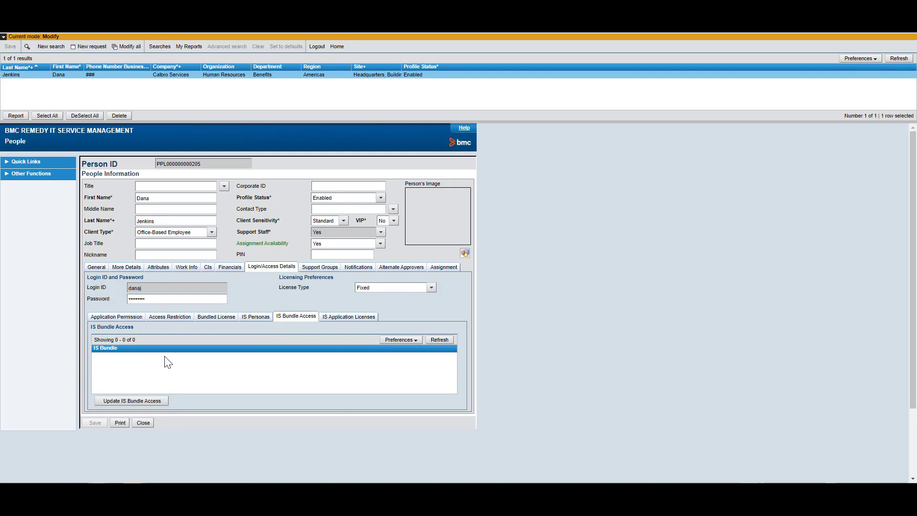
{"action": "mouse_move", "coordinate": [123, 453]}
{"action": "left_click", "coordinate": [236, 451]}
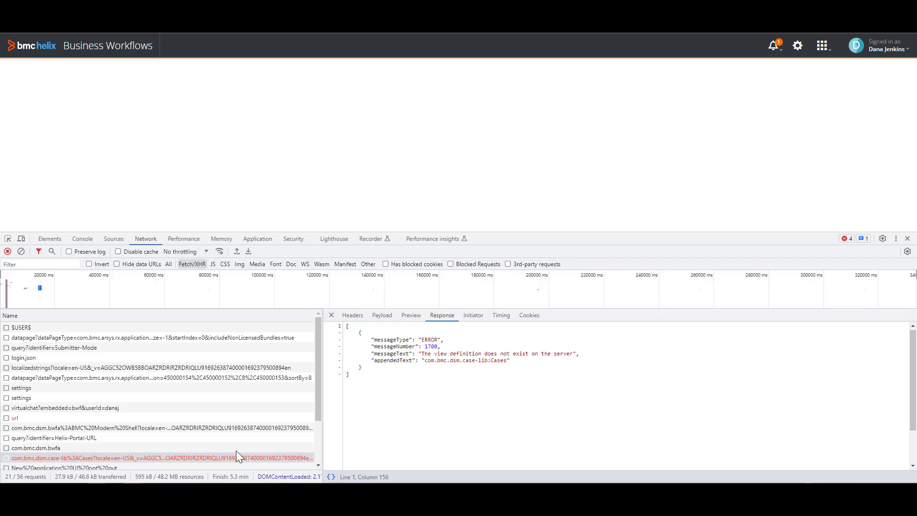